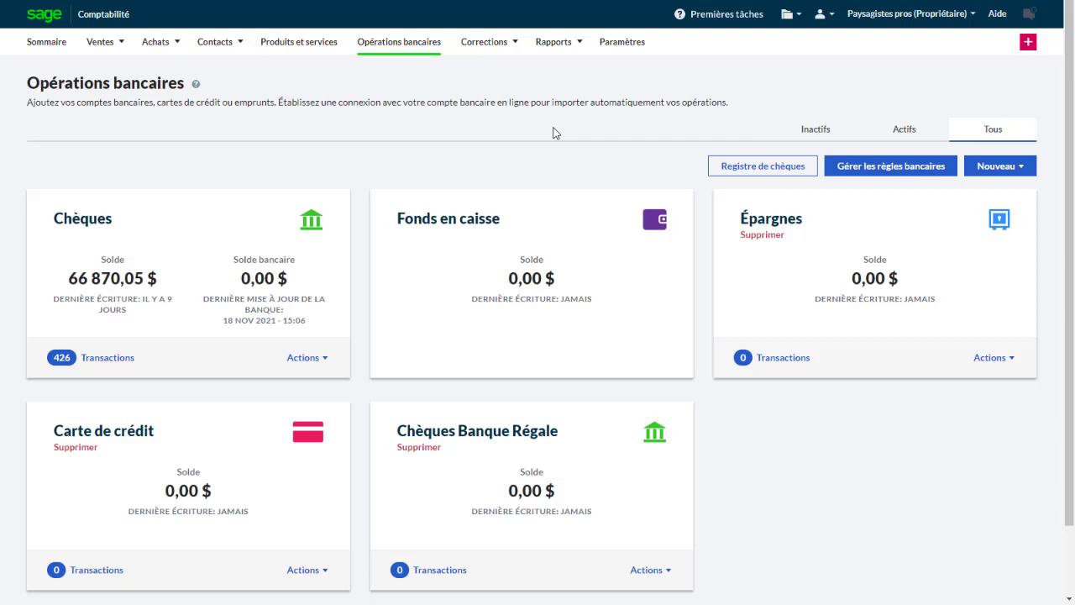
# Start a new bank rule for payments from the Chèques account and name it "Entretien de bureaux".
pyautogui.click(853, 176)
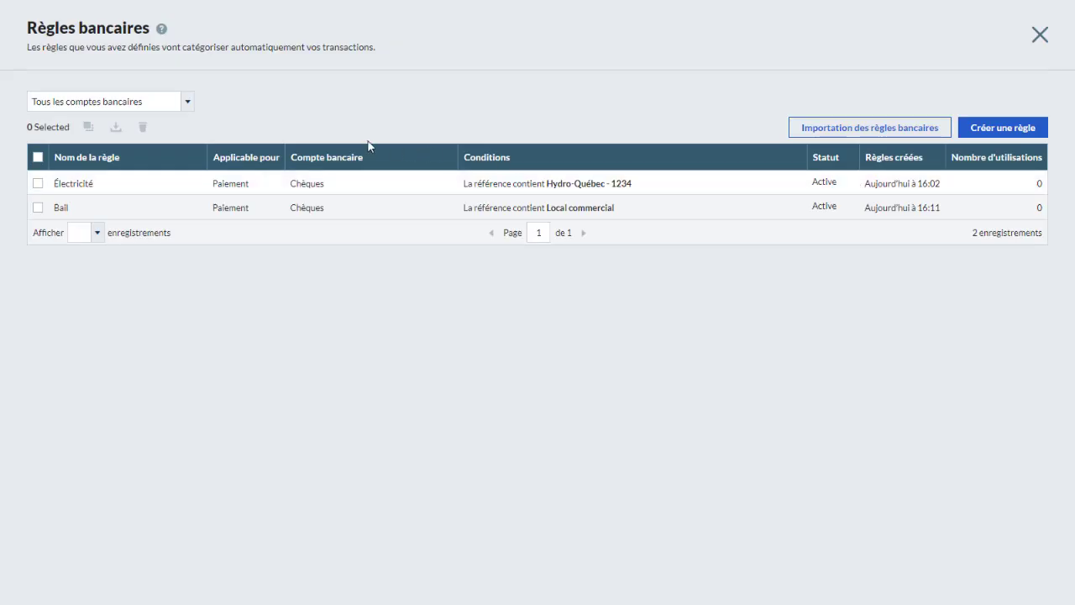
pyautogui.click(187, 103)
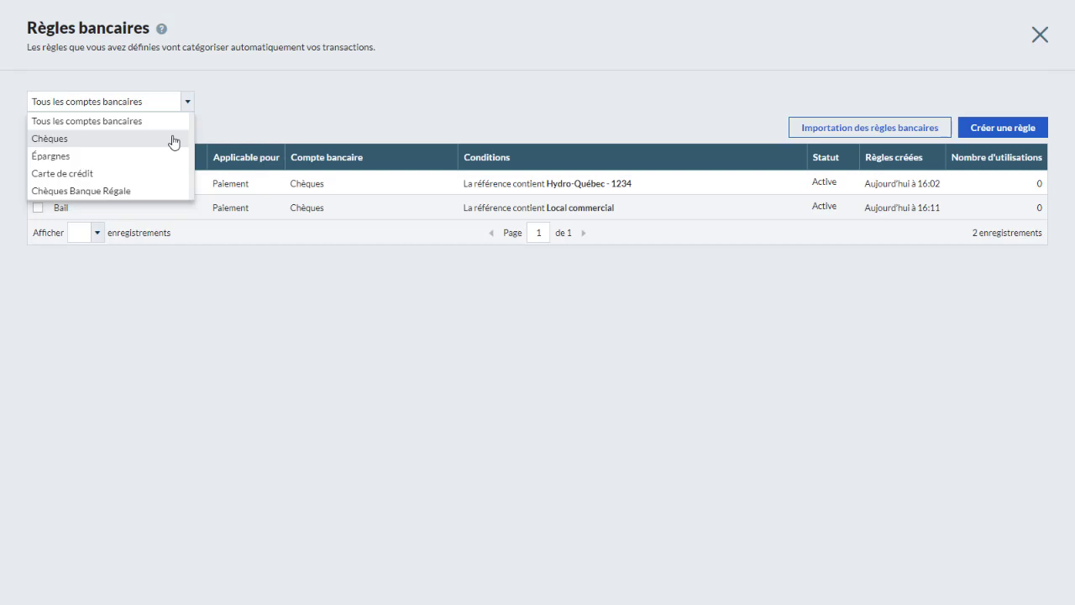
pyautogui.click(174, 142)
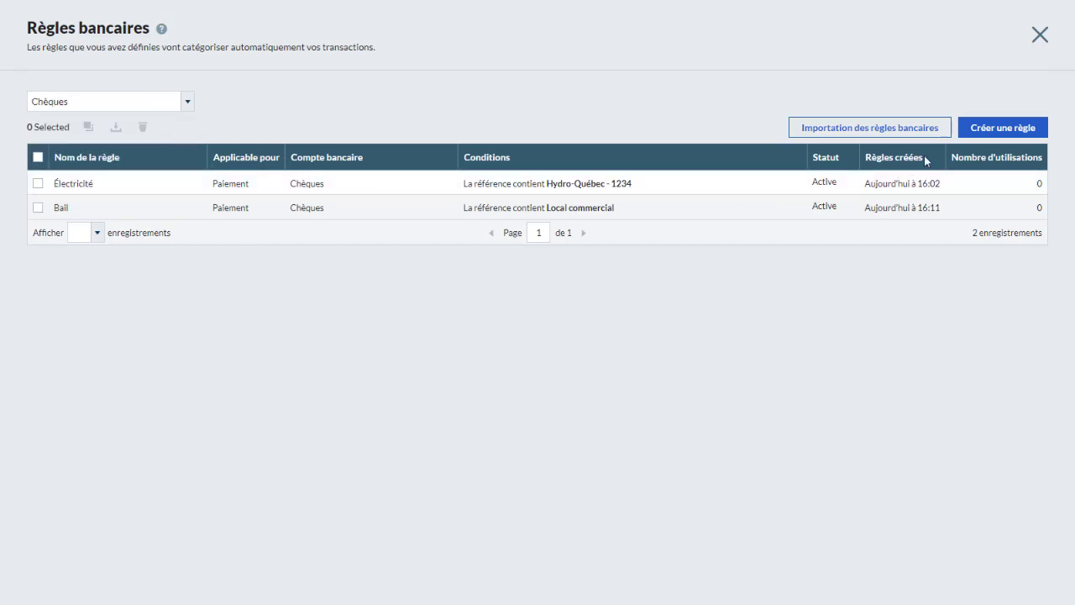
pyautogui.click(978, 133)
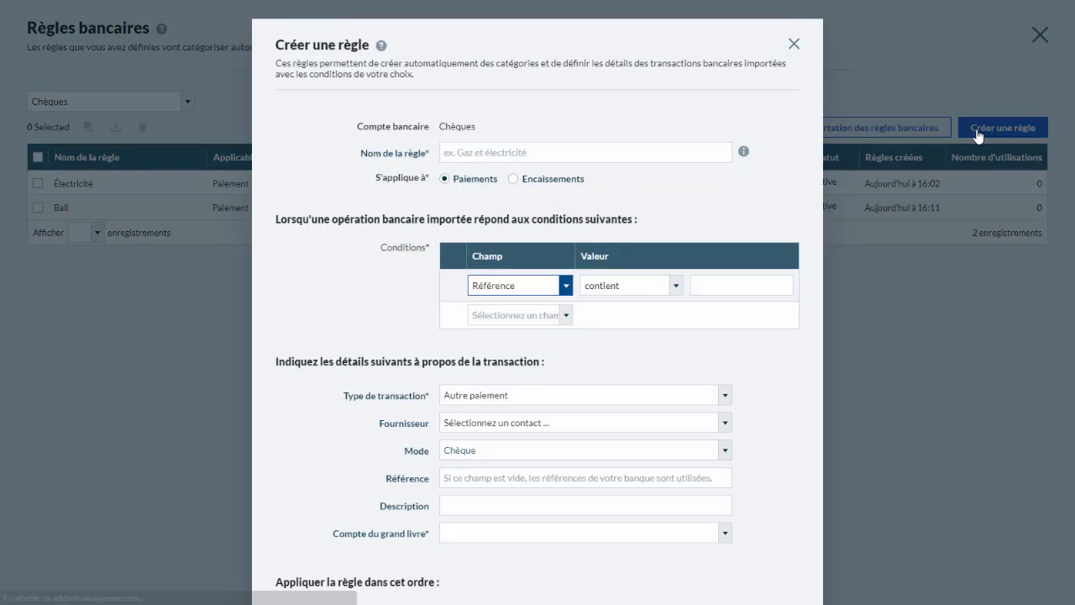
pyautogui.click(621, 146)
pyautogui.write('Entretien de b')
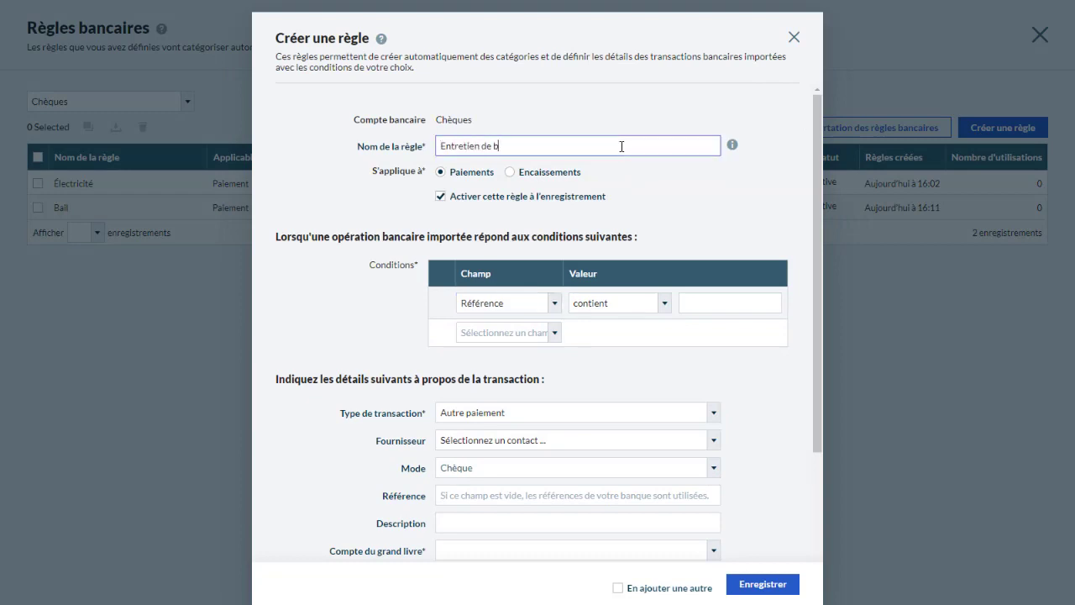
pyautogui.write('ureaux')
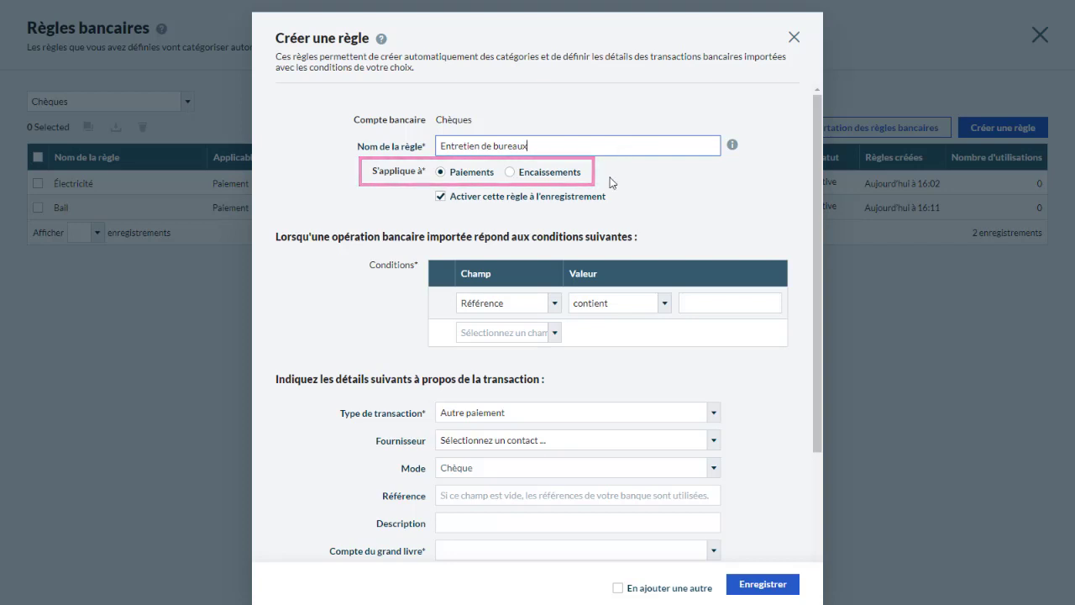
# Set the rule's conditions to Référence contient "Dazzle" and a Date from day 1 to day 1 of the month.
pyautogui.click(556, 303)
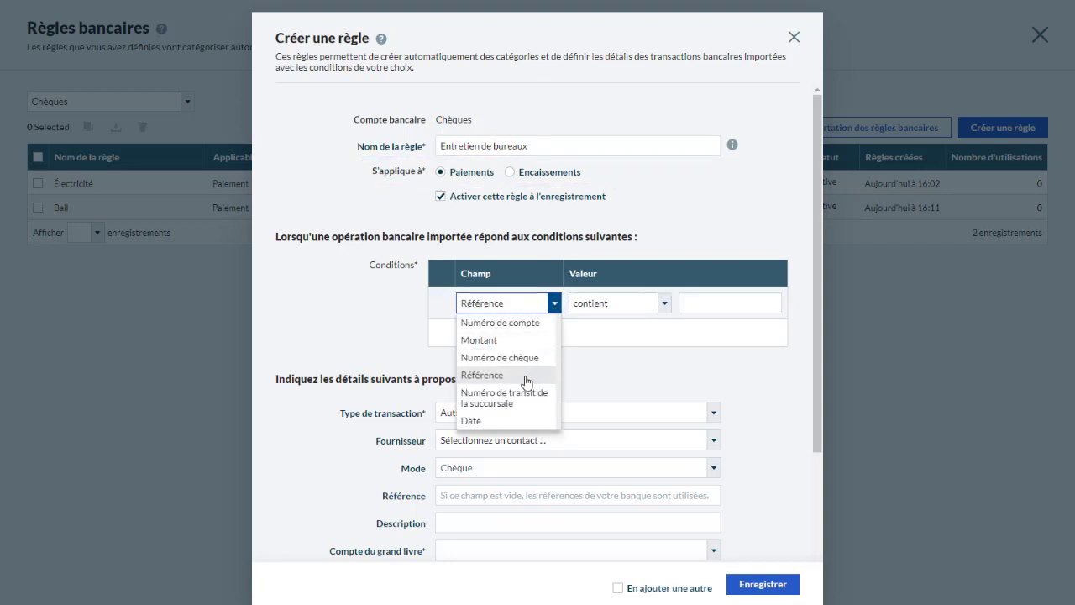
pyautogui.click(482, 375)
pyautogui.click(700, 303)
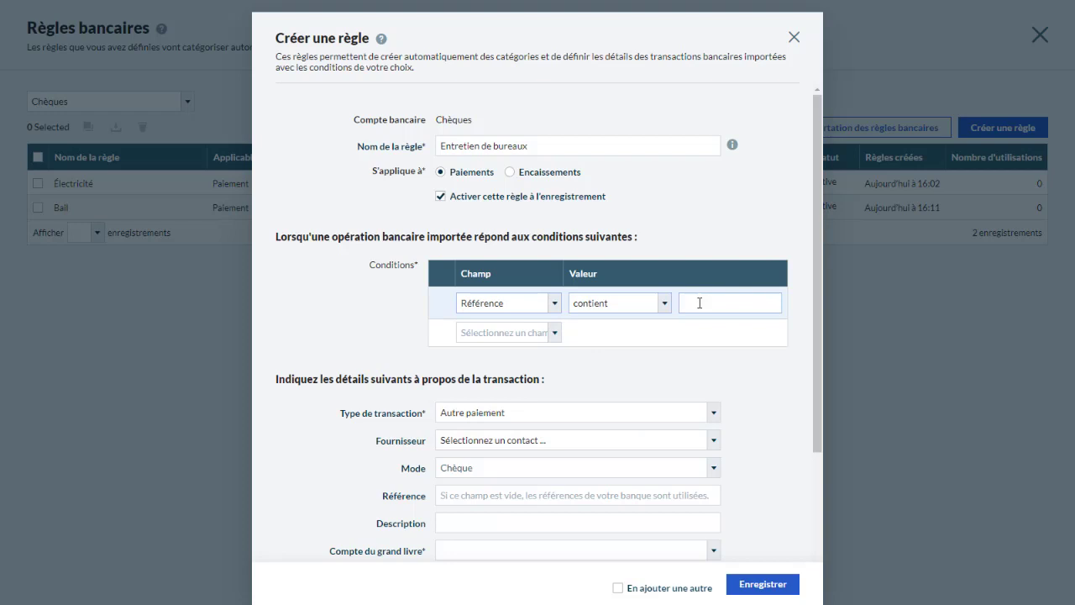
pyautogui.write('Dazzle')
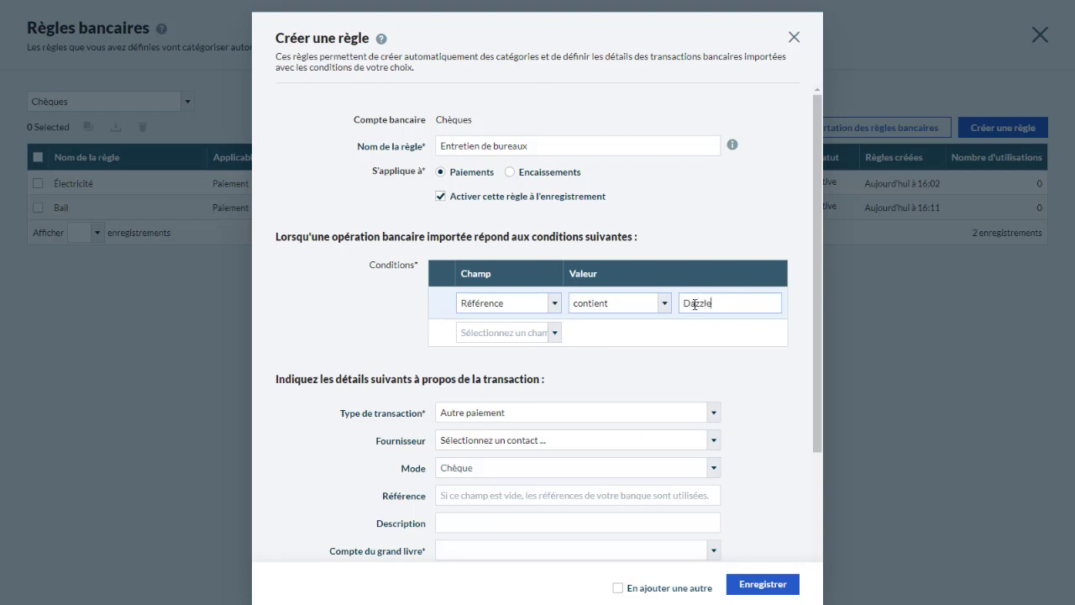
pyautogui.click(554, 334)
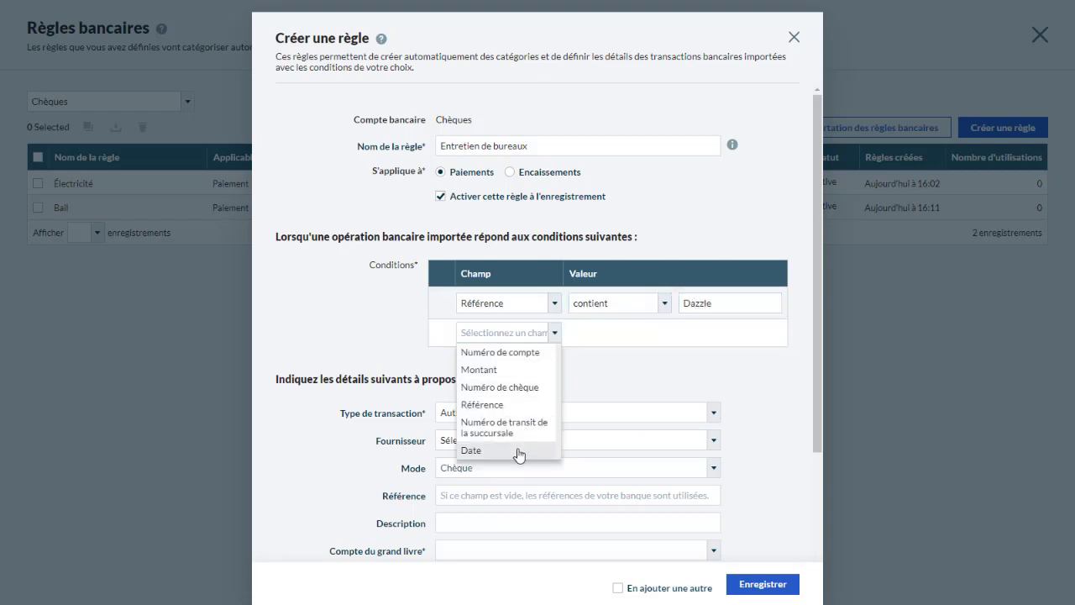
pyautogui.click(470, 450)
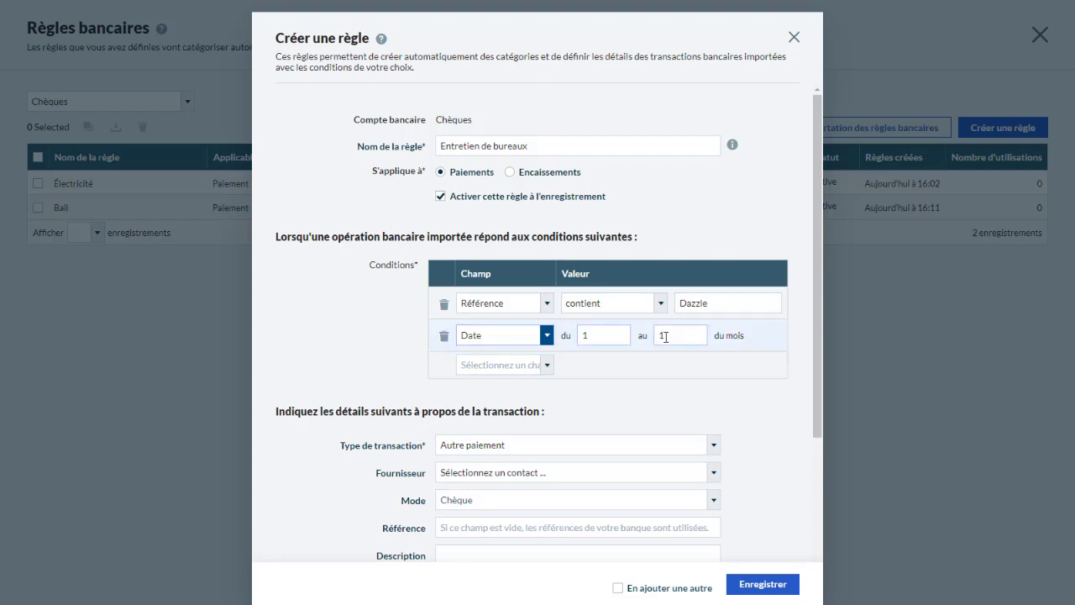
# Set the rule's transaction type to Autre paiement, the supplier to Entretien de bureaux Dazzle (Fourn-01) and the payment mode to Électronique.
pyautogui.scroll(-3, 690, 332)
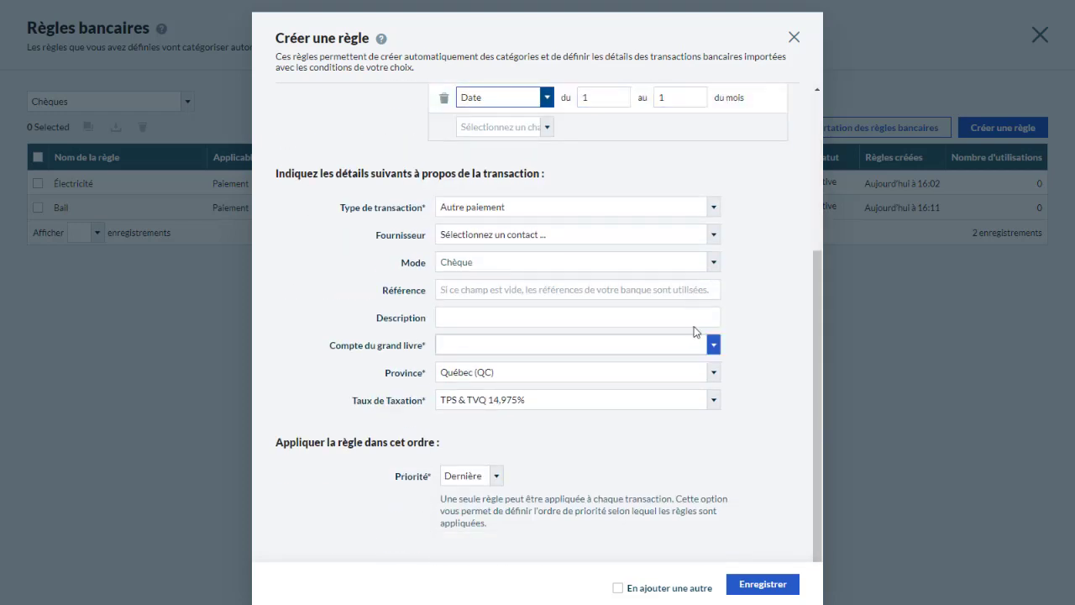
pyautogui.click(714, 214)
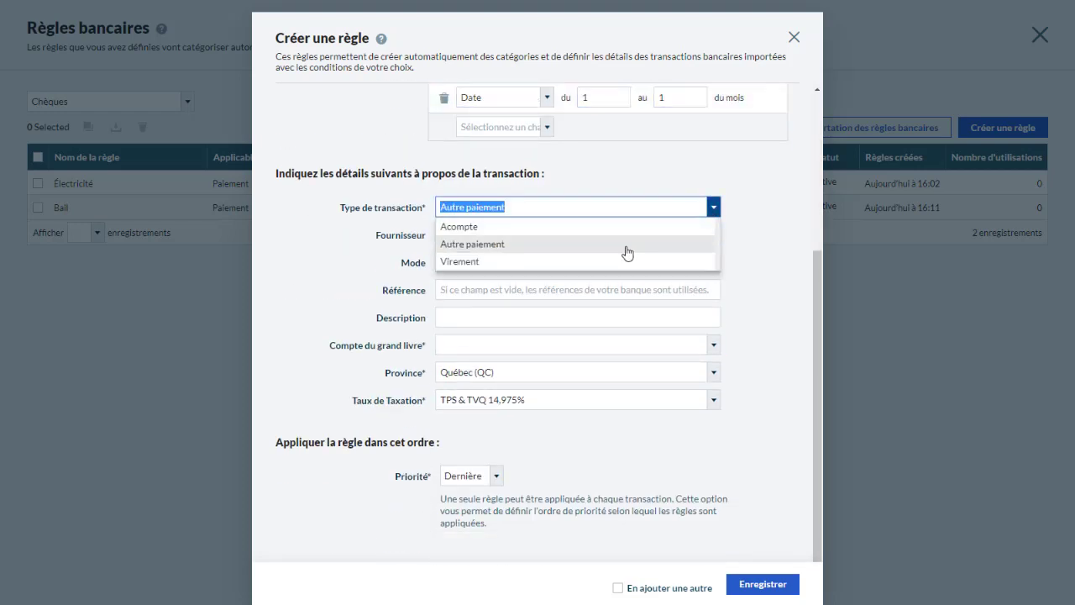
pyautogui.click(632, 245)
pyautogui.click(713, 236)
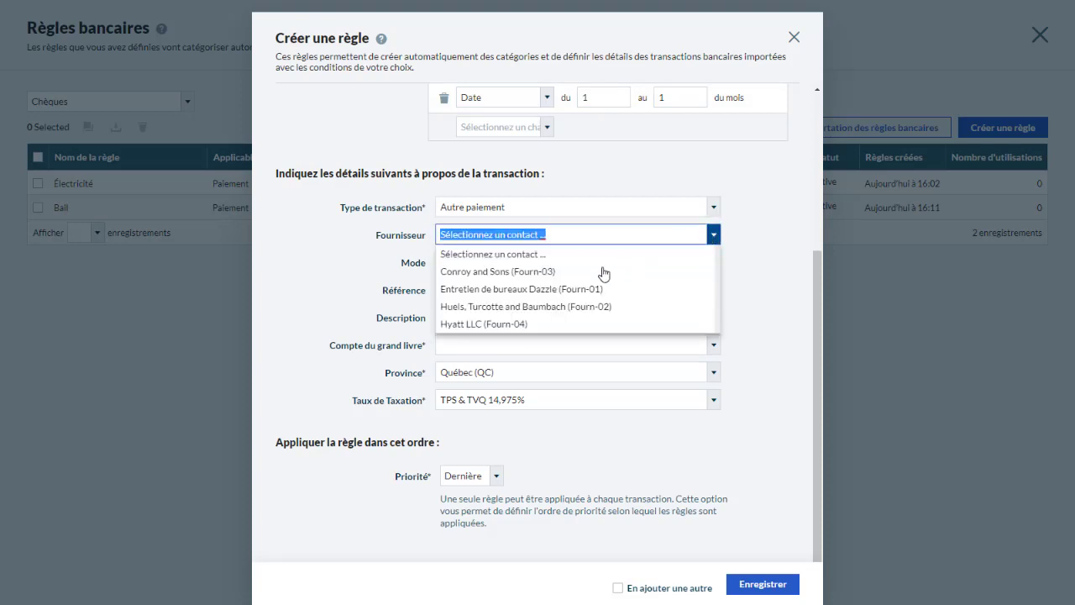
pyautogui.click(568, 289)
pyautogui.click(713, 265)
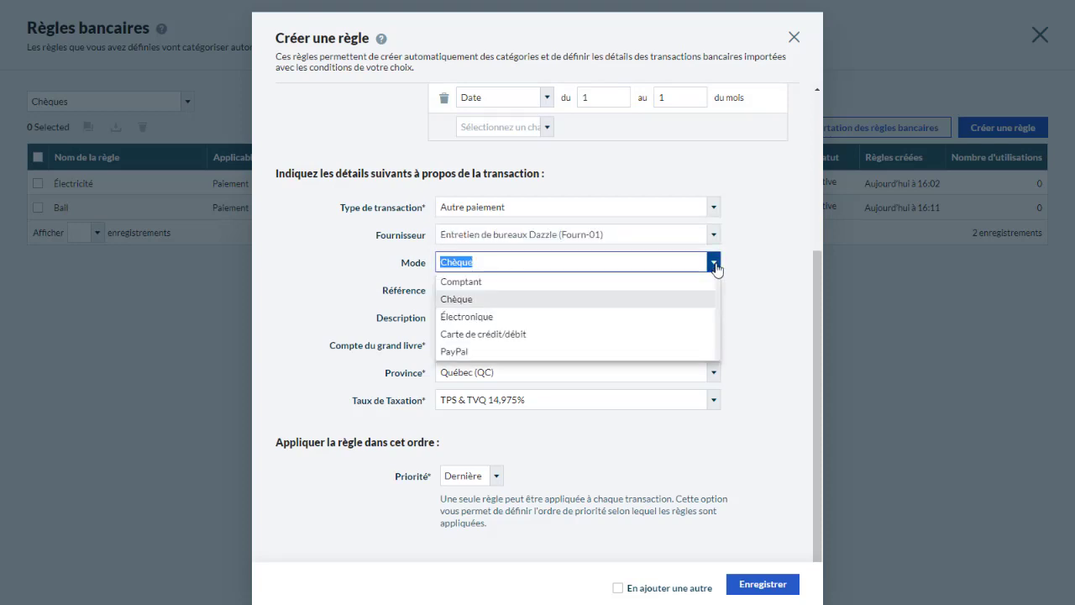
pyautogui.click(588, 326)
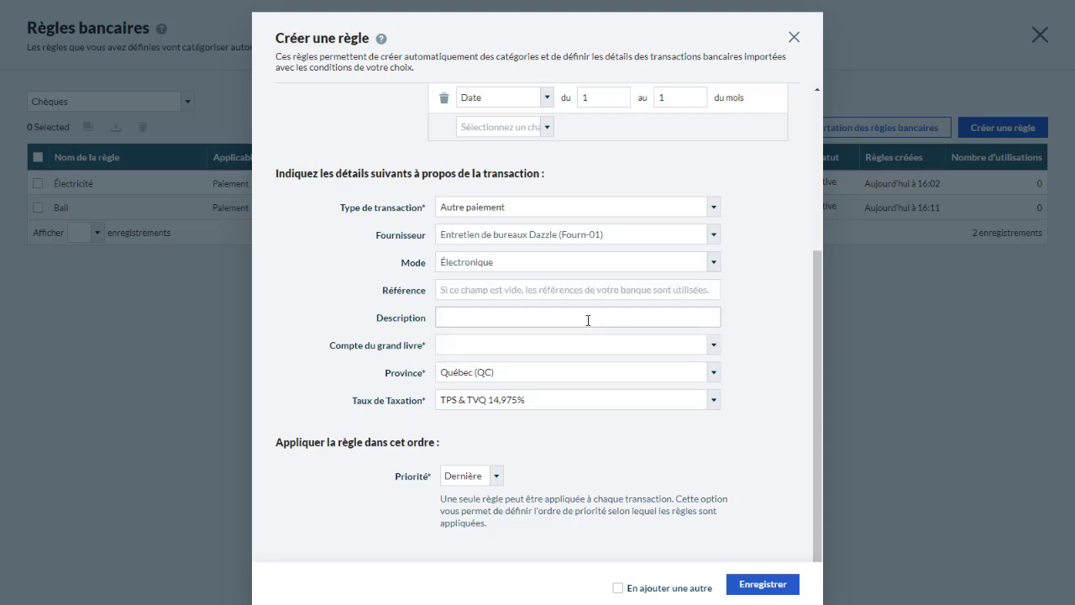
# Assign the ledger account Entretien et réparation (6600) with priority Première, and save the rule.
pyautogui.click(713, 345)
pyautogui.moveTo(718, 373); pyautogui.dragTo(719, 466)
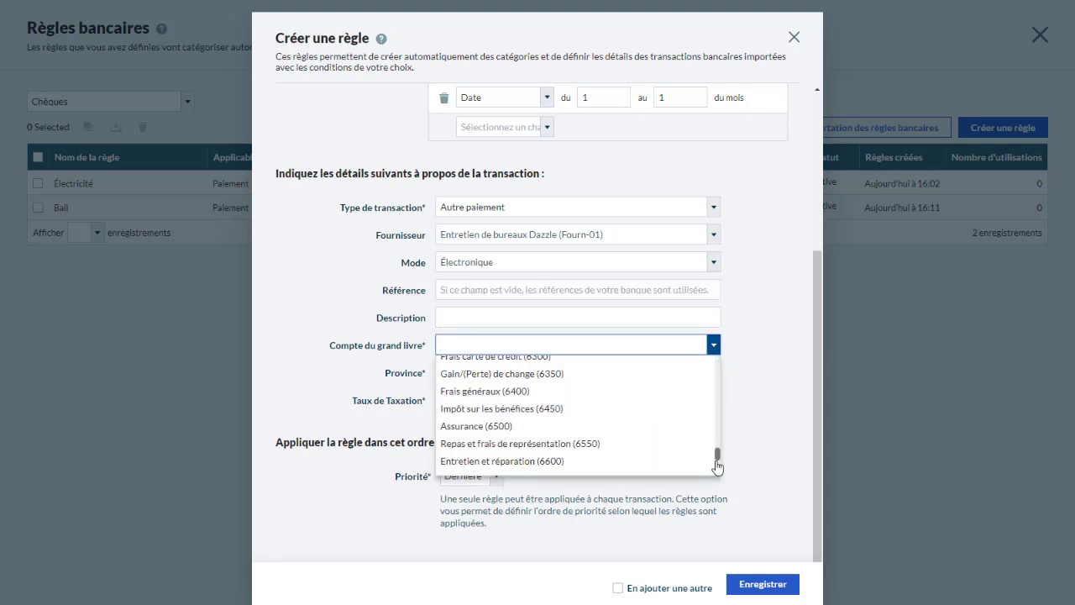
pyautogui.click(545, 463)
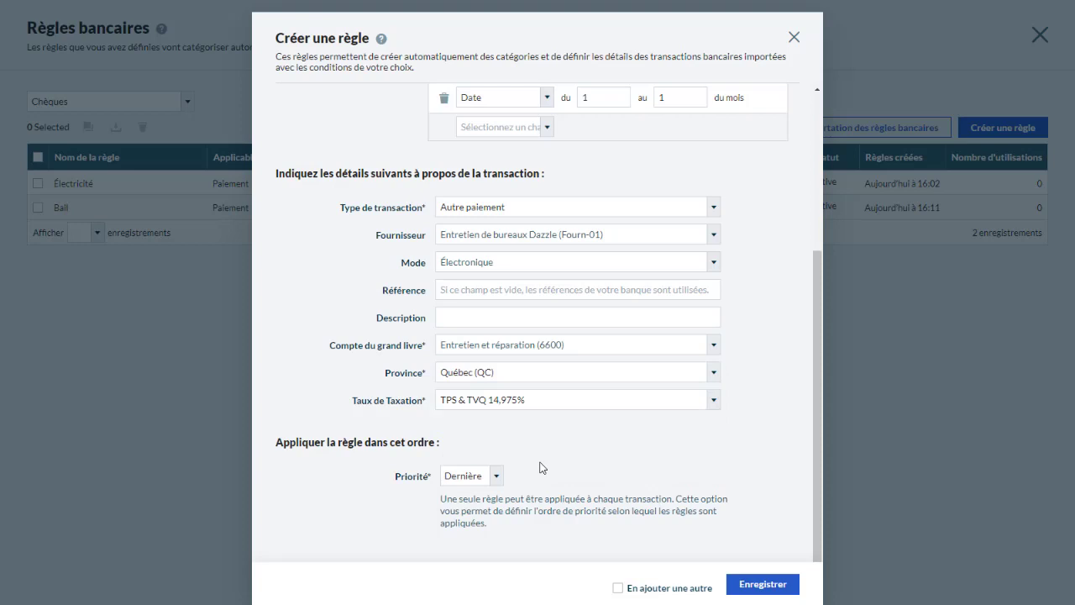
pyautogui.click(496, 477)
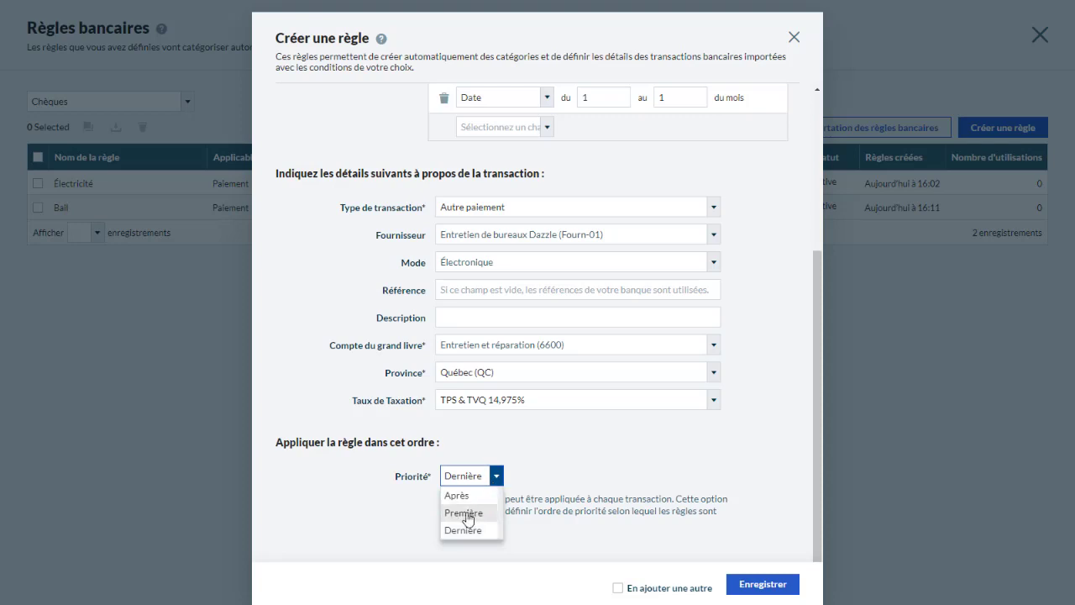
pyautogui.click(468, 513)
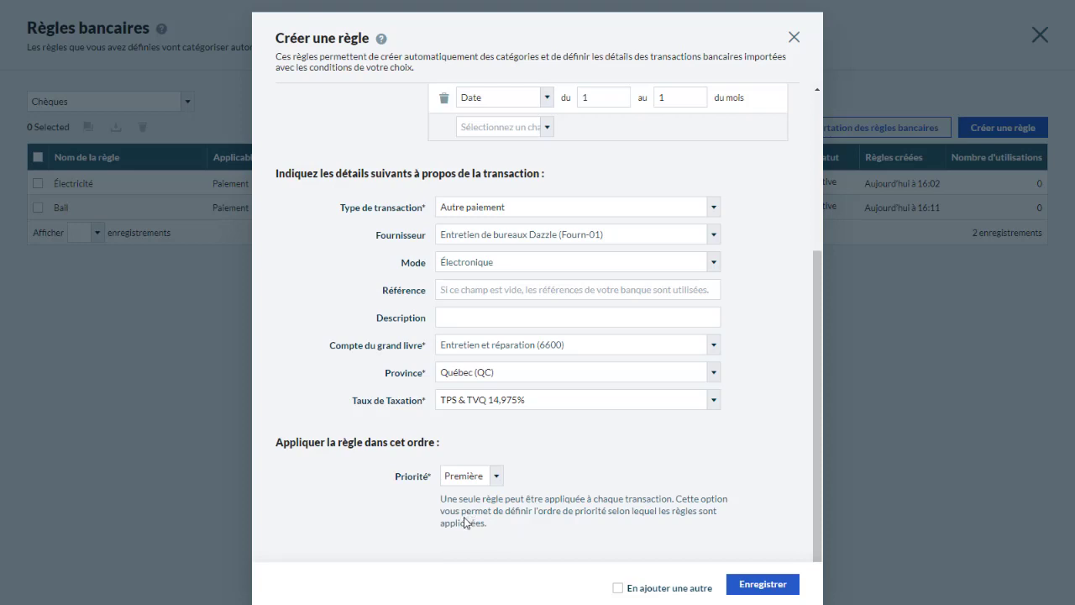
pyautogui.click(738, 585)
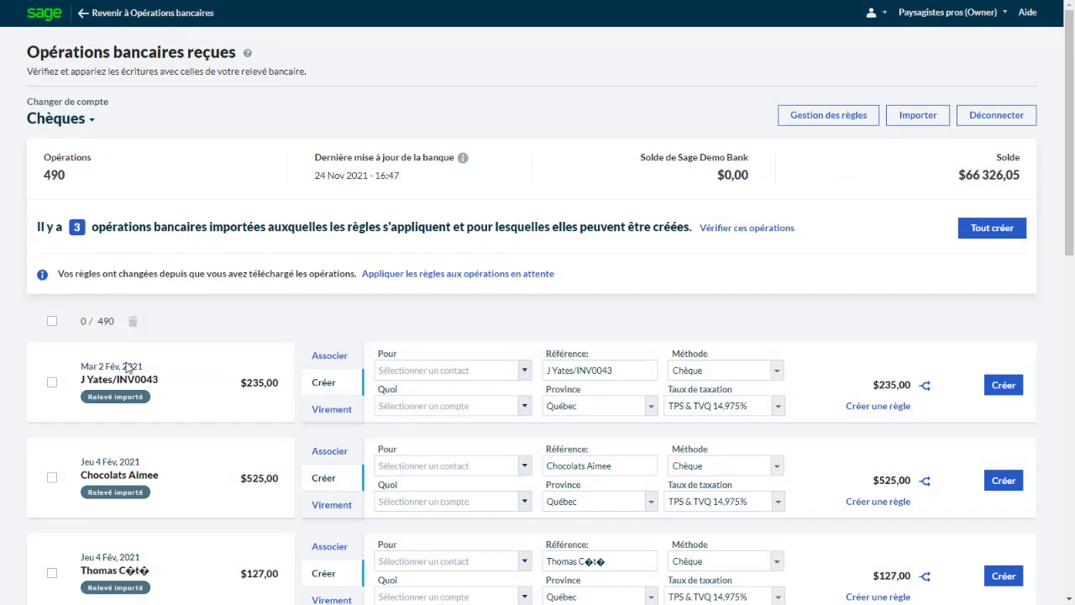
# Create the Entretien de bureaux Dazzle transaction dated 1 August 2021, and review and create all remaining imported transactions matched by rules.
pyautogui.scroll(-5, 128, 368)
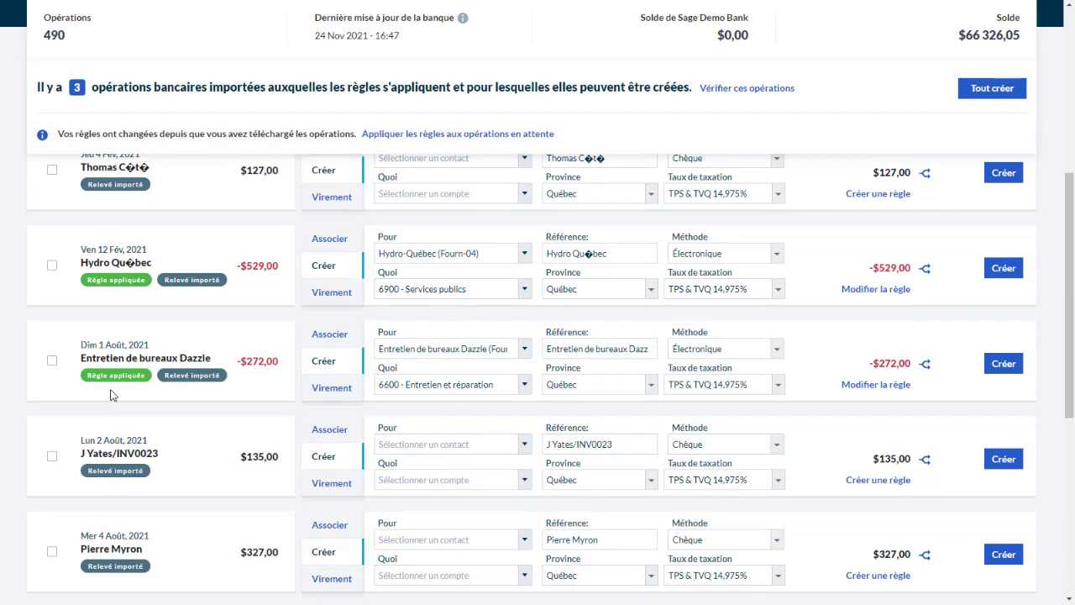
pyautogui.click(1016, 366)
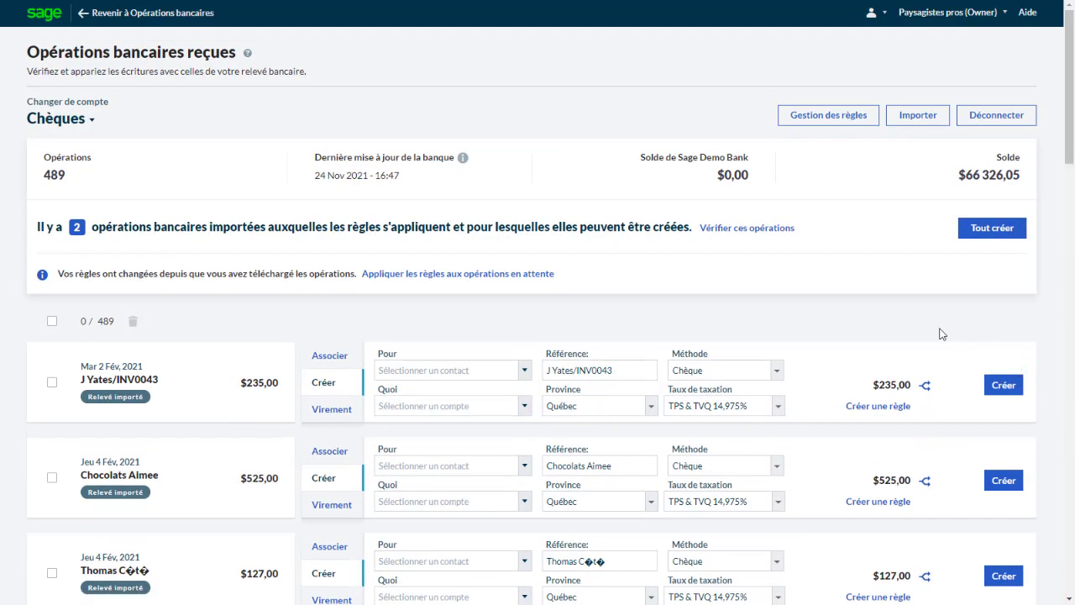
pyautogui.click(746, 227)
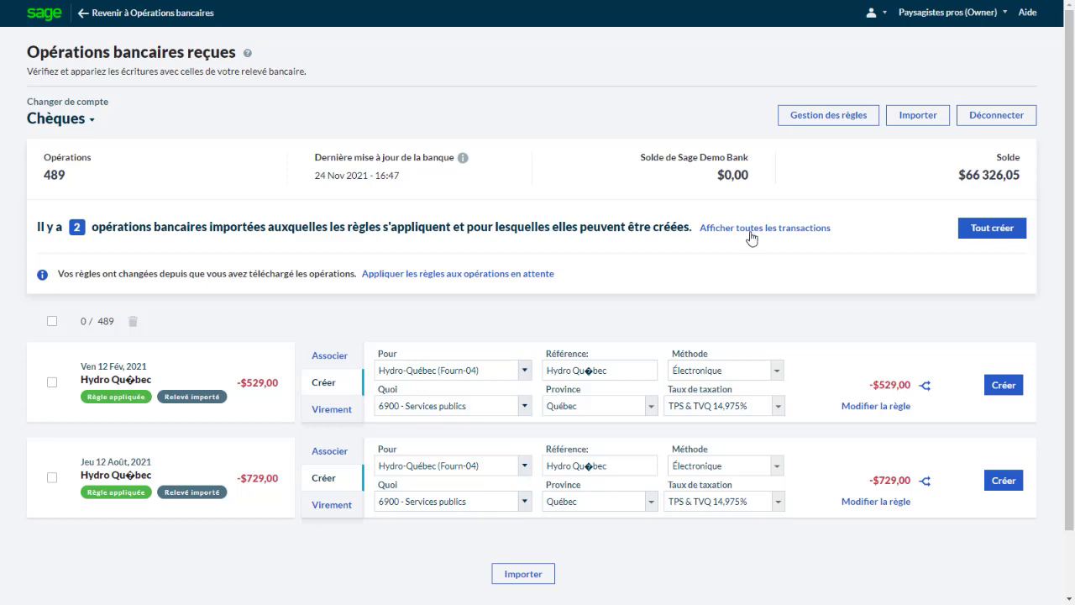
pyautogui.click(991, 235)
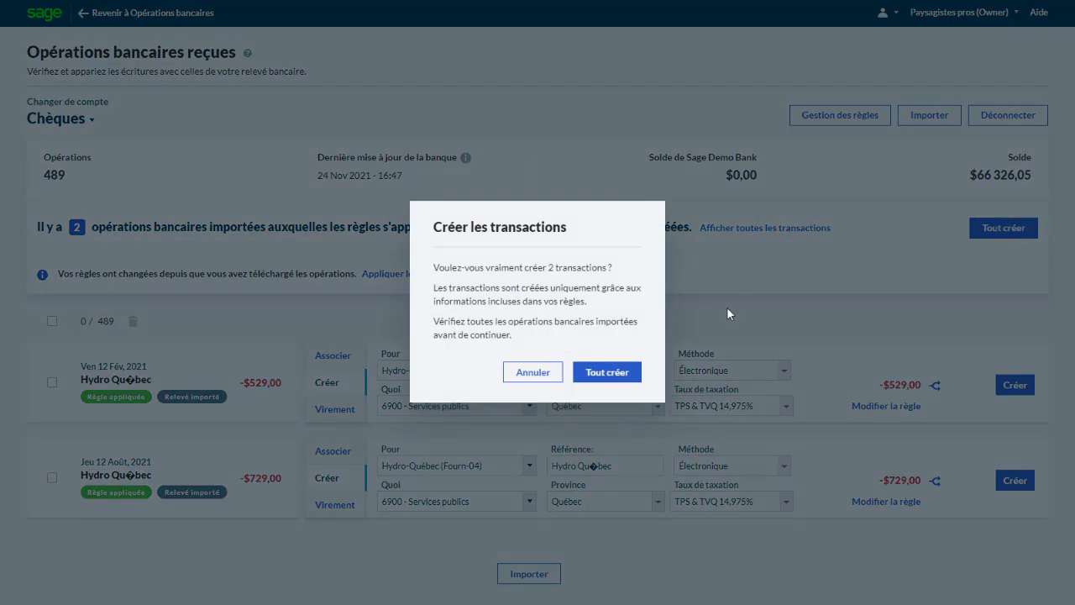
pyautogui.click(621, 376)
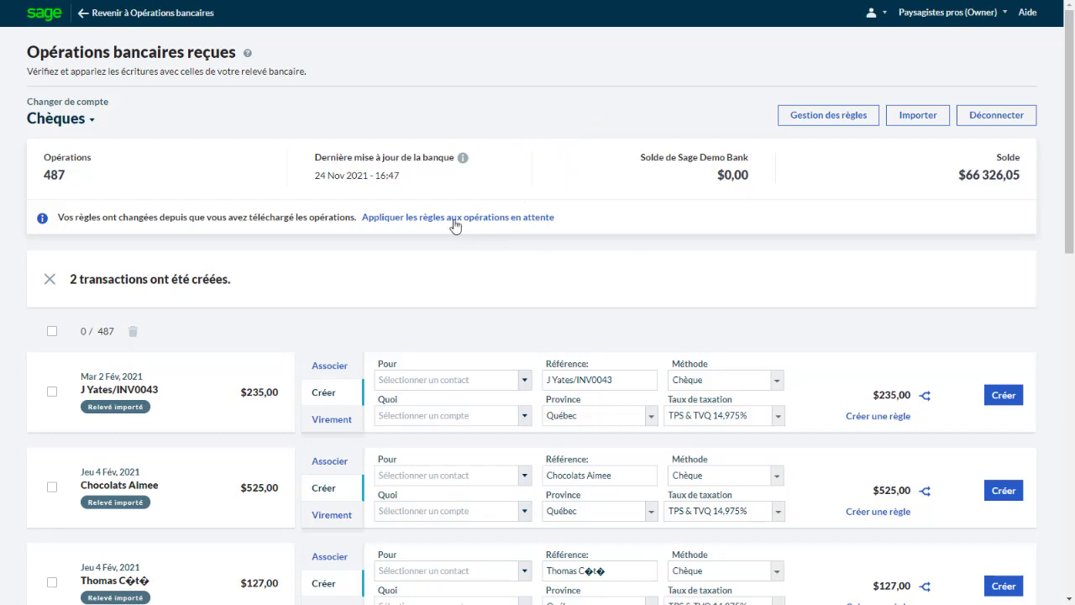
# Return to the bank rules and copy the Entretien de bureaux rule to the Chèques Banque Régale account.
pyautogui.click(83, 14)
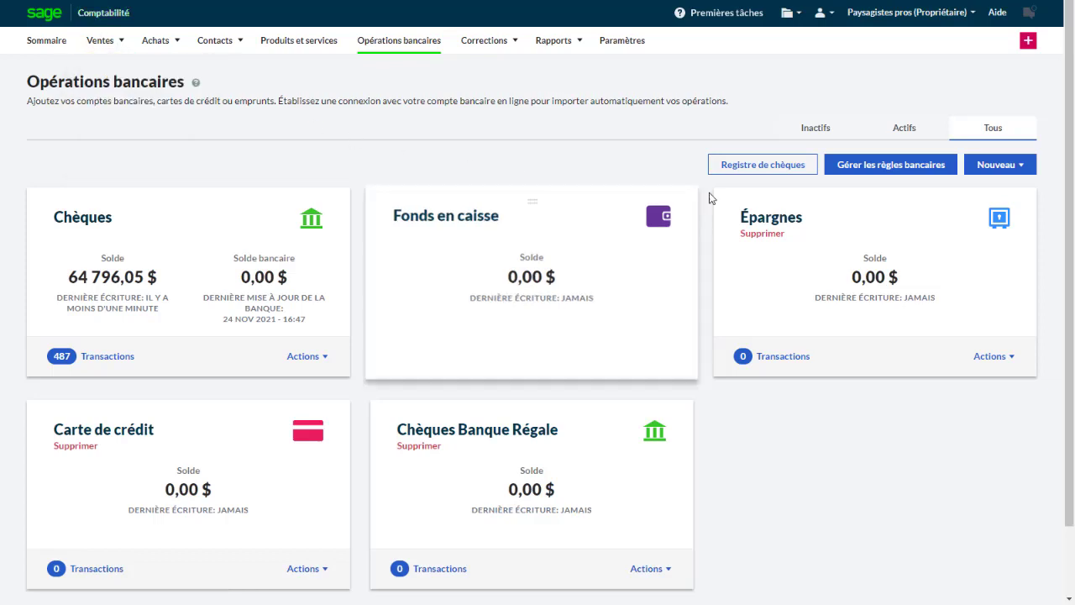
pyautogui.click(852, 166)
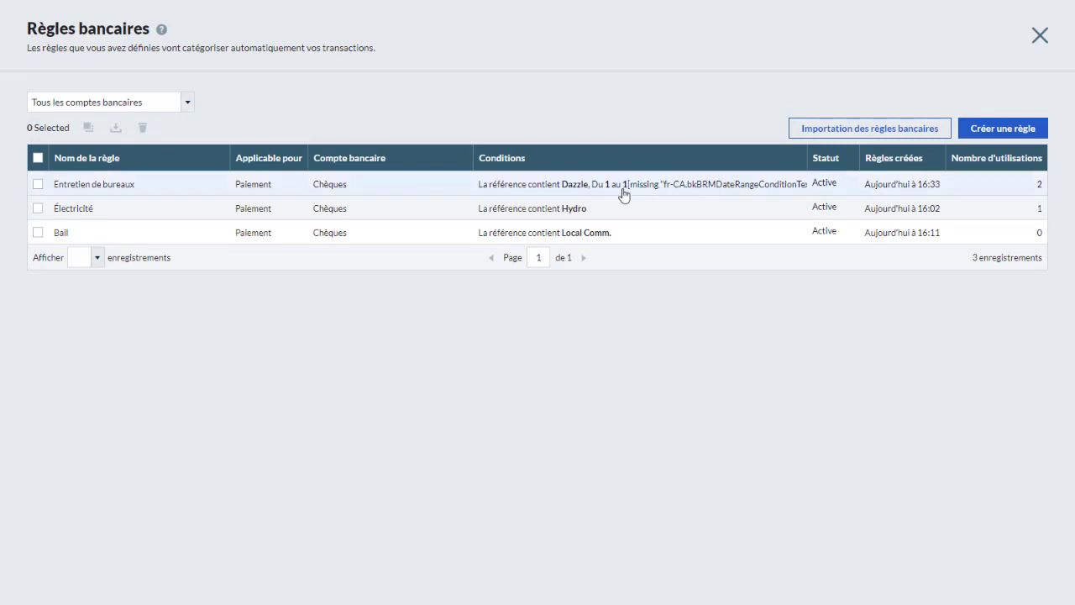
pyautogui.click(39, 184)
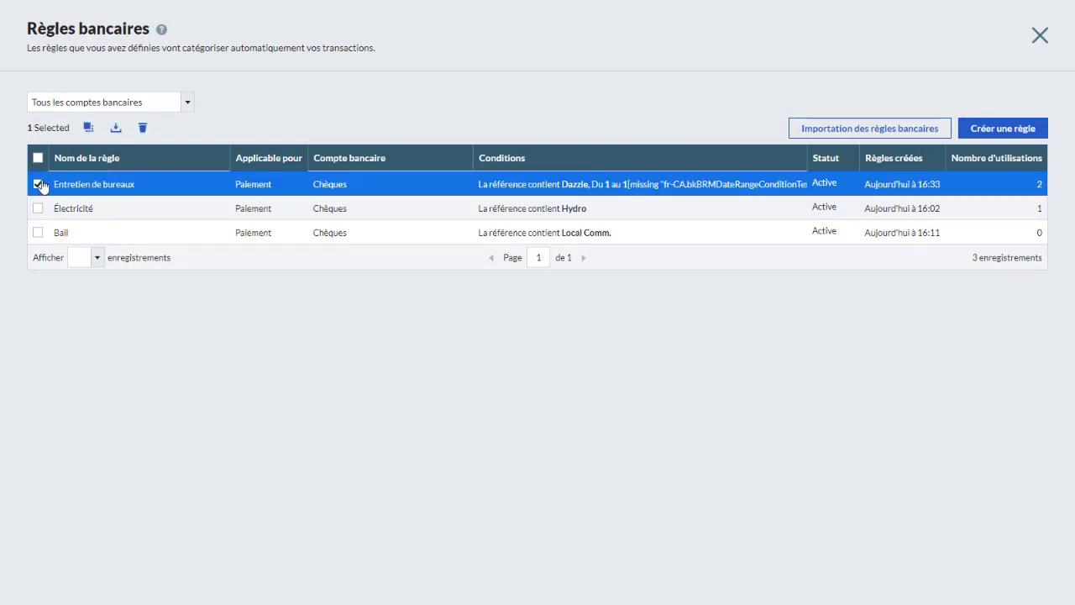
pyautogui.click(89, 130)
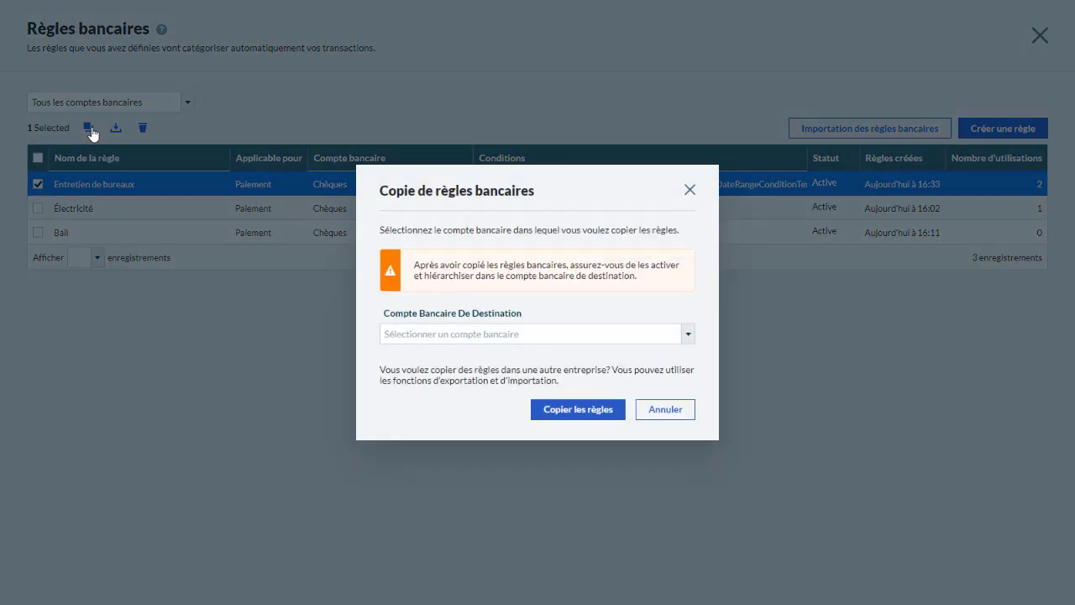
pyautogui.click(678, 335)
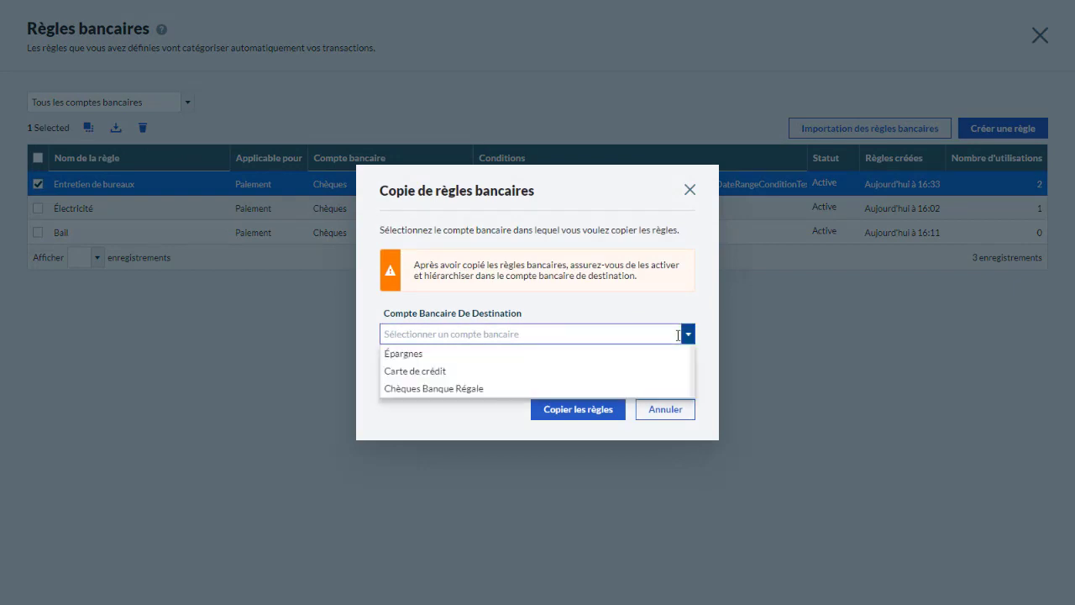
pyautogui.click(641, 391)
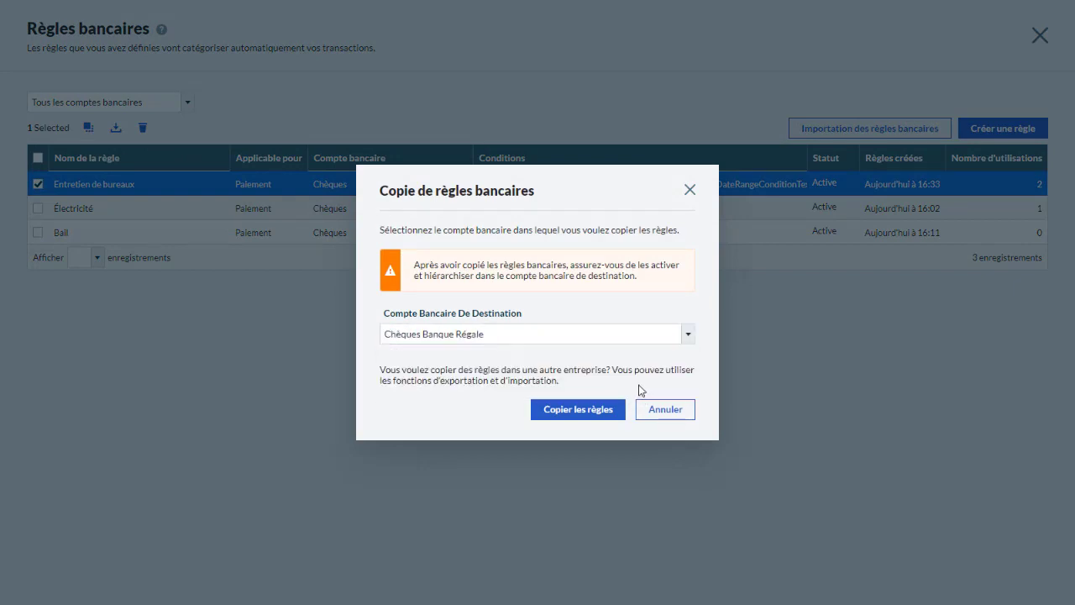
pyautogui.click(593, 416)
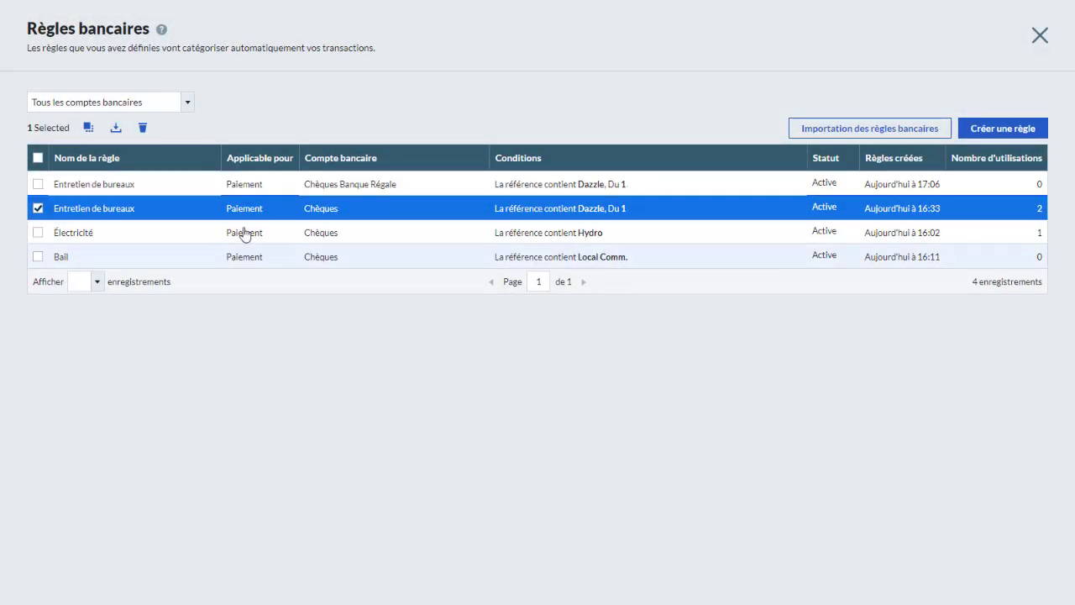
# Filter the bank rules to the Chèques Banque Régale account and export its Entretien de bureaux rule.
pyautogui.click(189, 103)
pyautogui.click(141, 192)
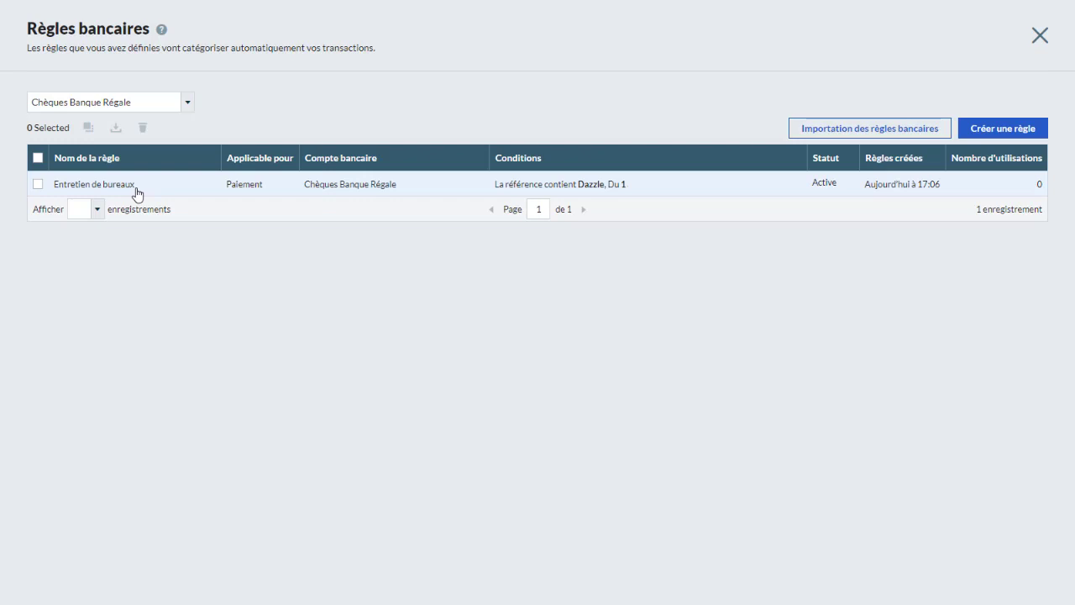
pyautogui.click(38, 184)
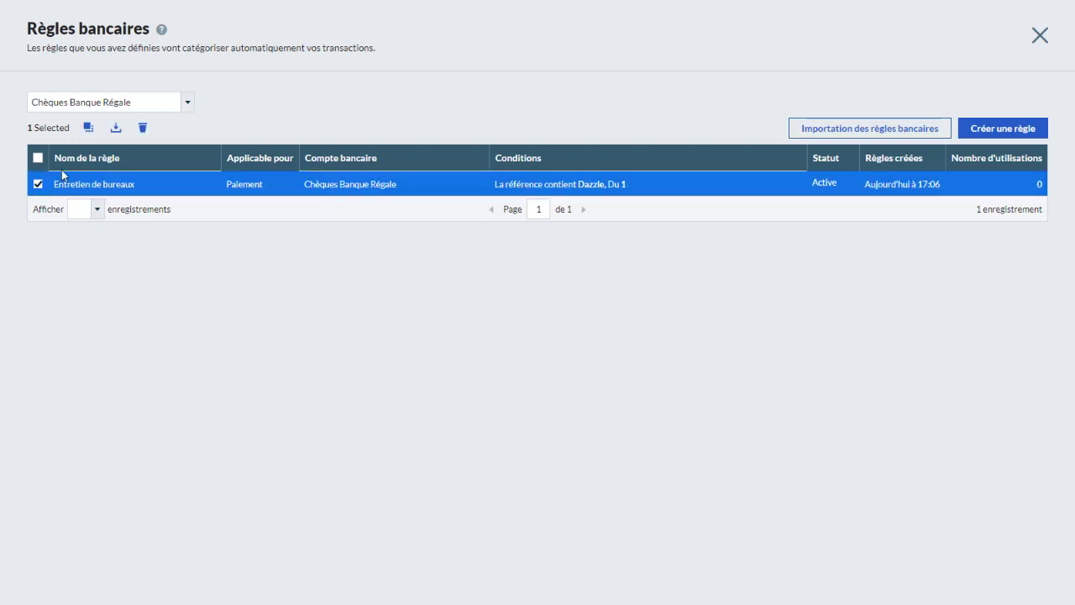
pyautogui.click(115, 128)
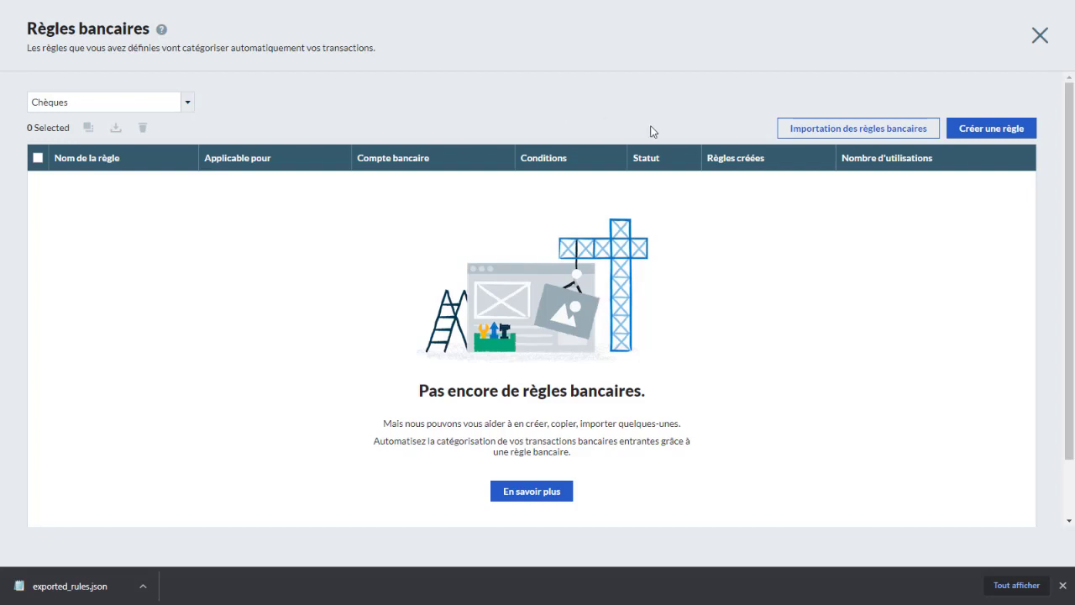
# Import bank rules from exported_rules.json in the Règles folder into the Chèques account of the company without rules.
pyautogui.click(796, 130)
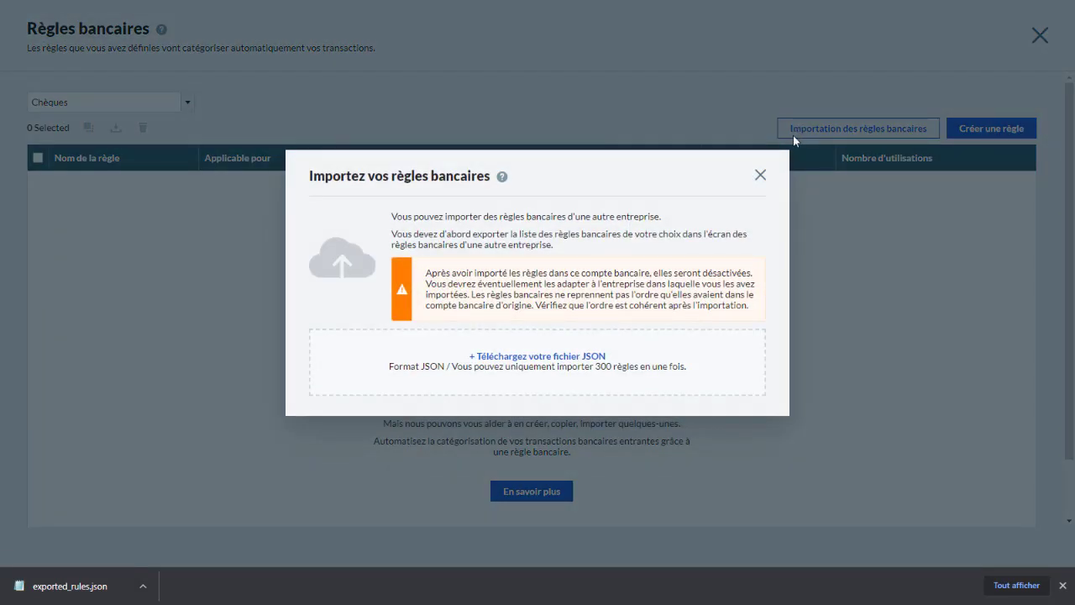
pyautogui.click(564, 357)
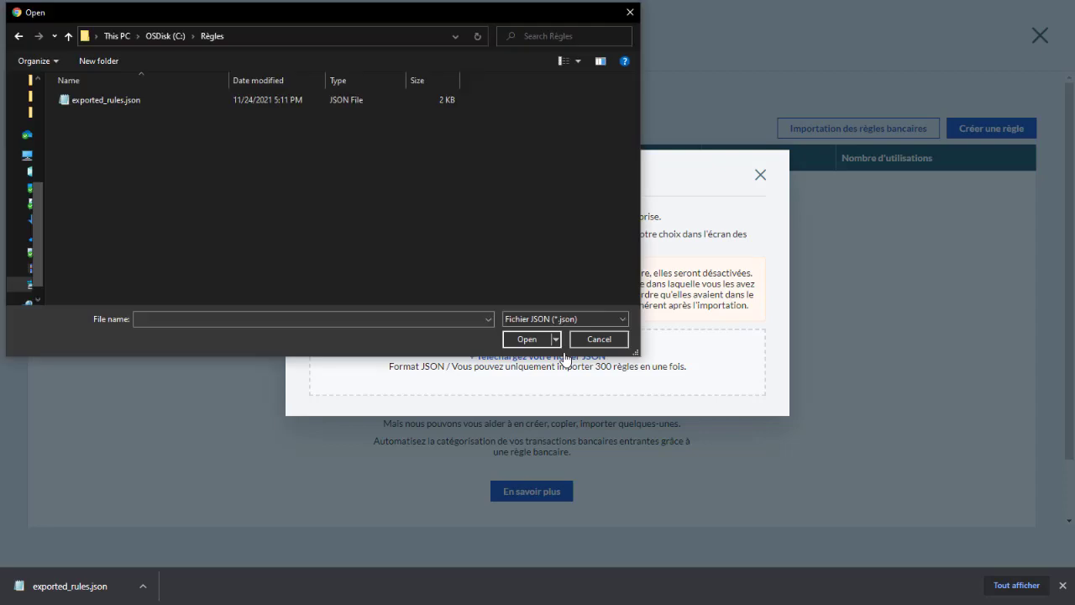
pyautogui.click(273, 101)
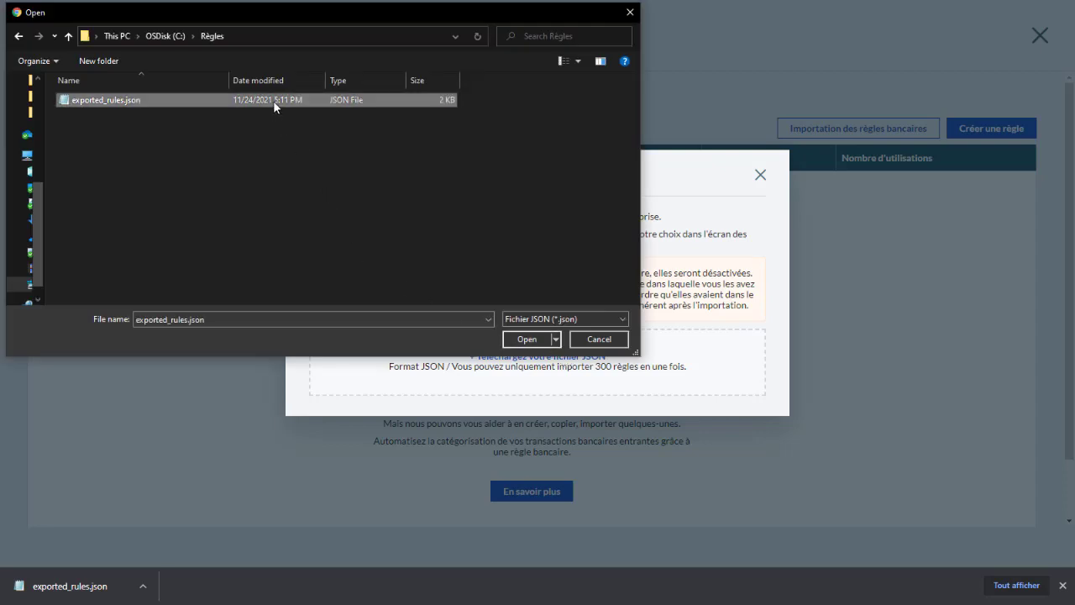
pyautogui.click(521, 340)
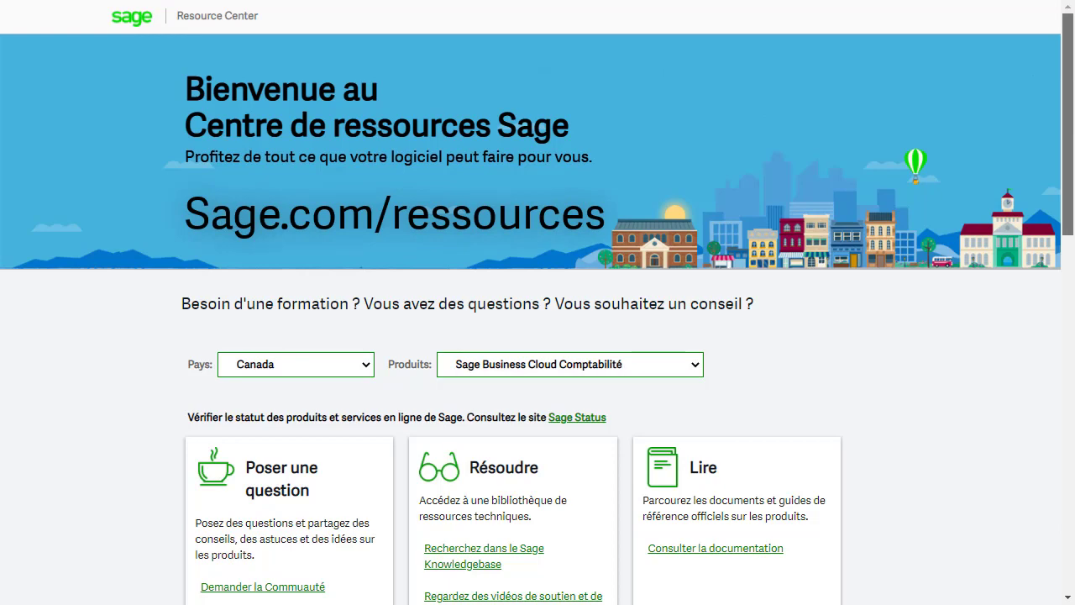
pyautogui.scroll(-2, 537, 336)
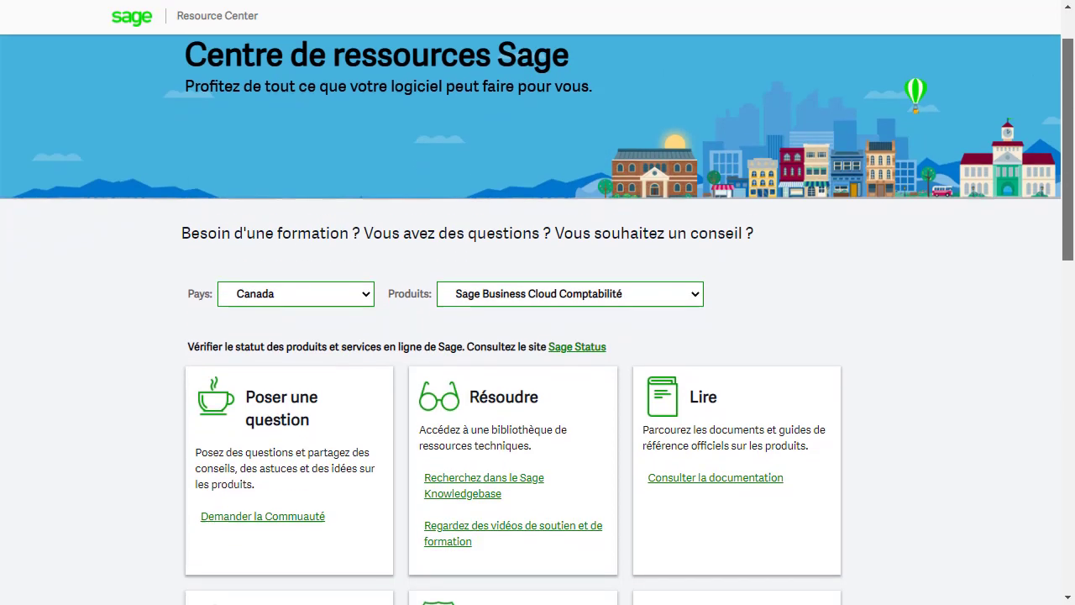
pyautogui.scroll(-4, 538, 336)
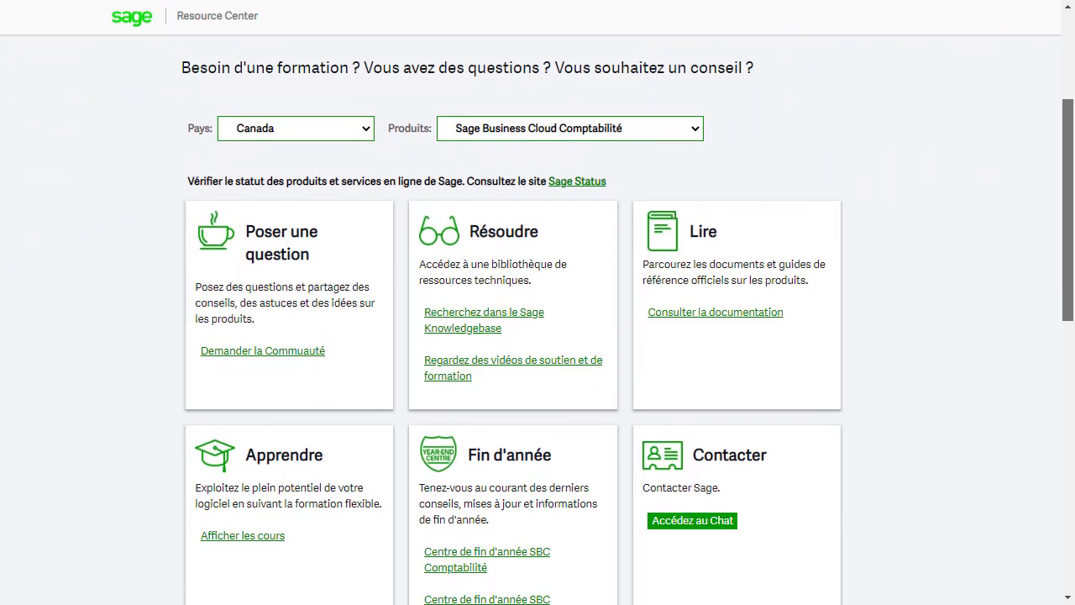
pyautogui.scroll(-1, 537, 336)
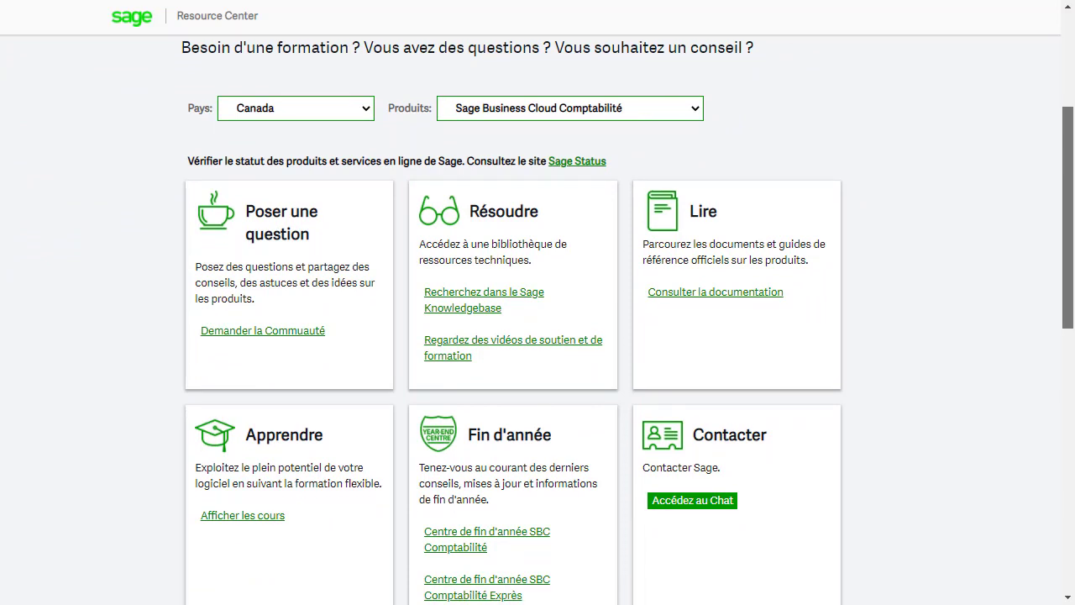